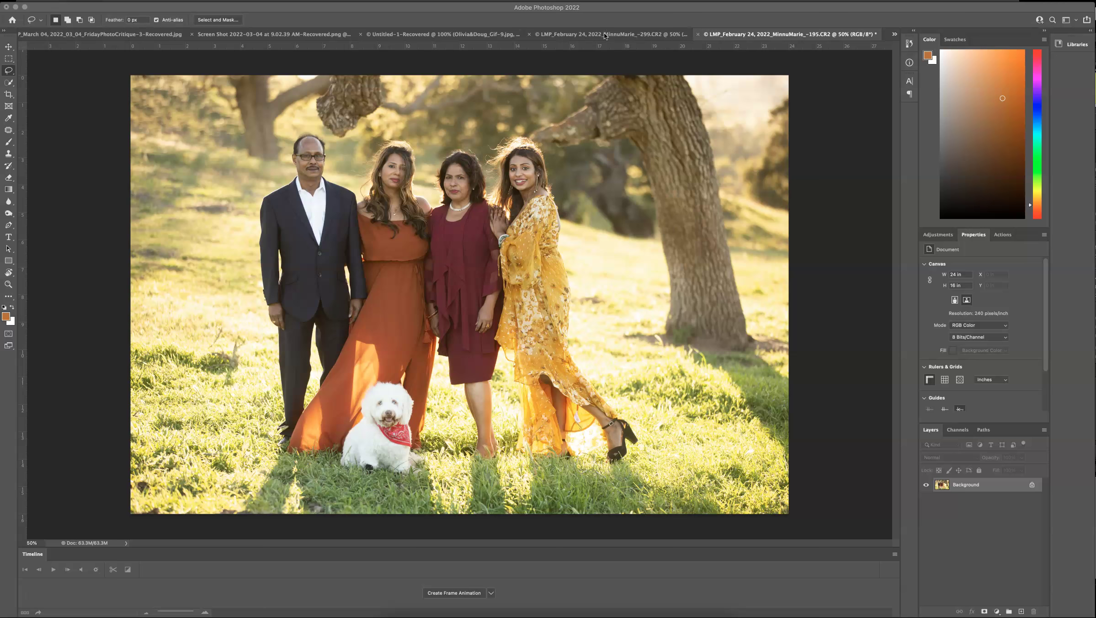
In the solo photo ending in 299, delete Layer 1 so only the Background remains
{"action": "left_click", "coordinate": [605, 36]}
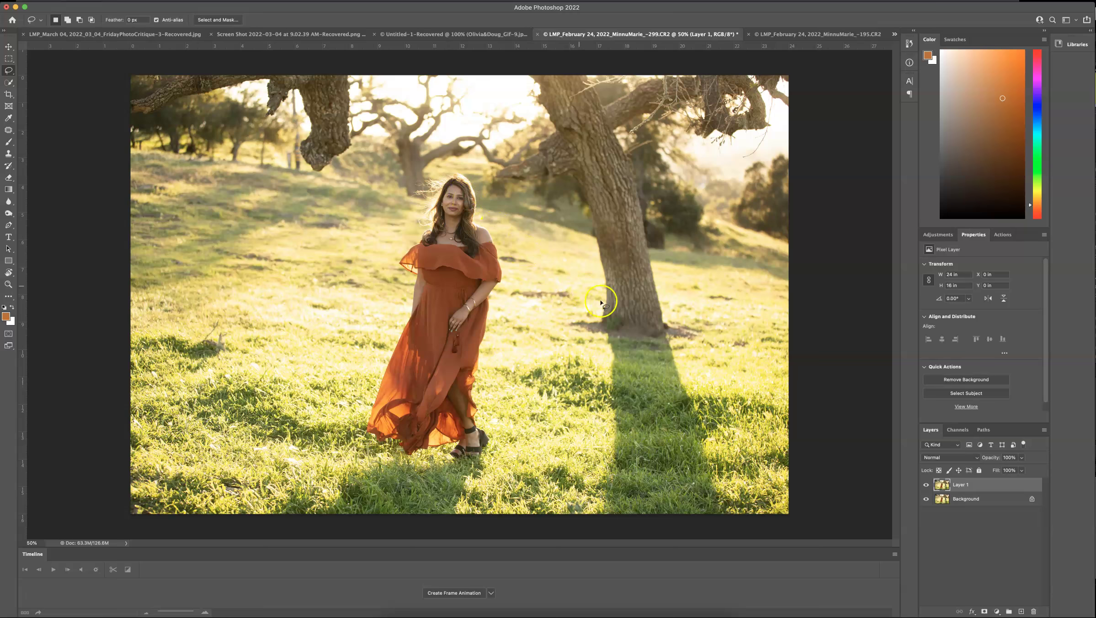
{"action": "left_click", "coordinate": [991, 485]}
{"action": "key", "text": "Delete"}
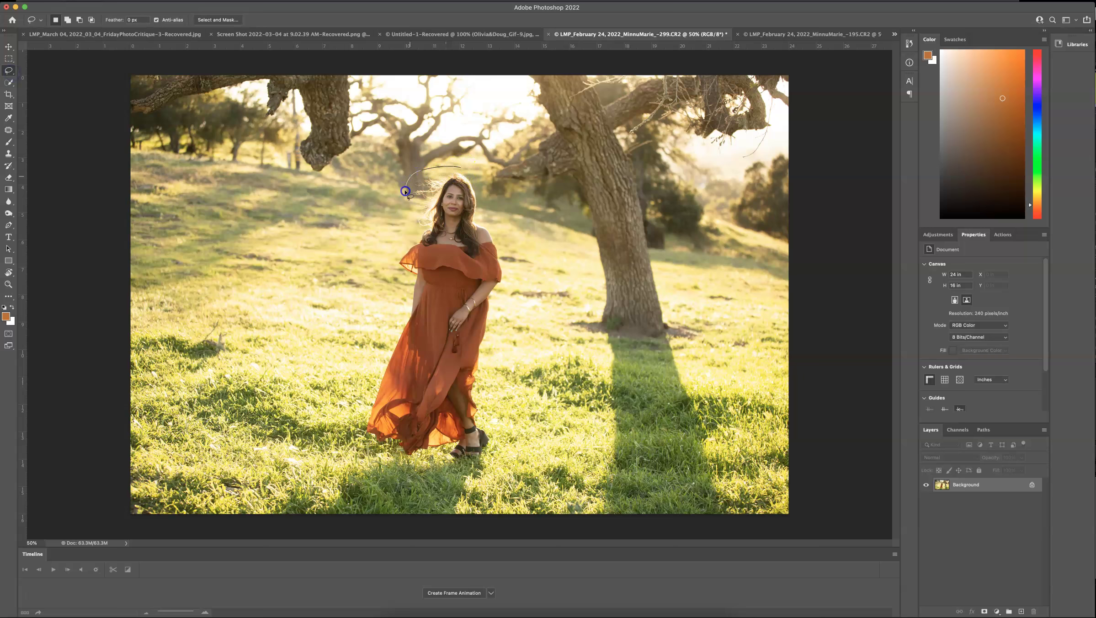
Lasso the woman's head and shoulders in the solo photo and paste them into the family photo ending in 195
{"action": "mouse_move", "coordinate": [472, 275]}
{"action": "left_mouse_down"}
{"action": "mouse_move", "coordinate": [500, 265]}
{"action": "mouse_move", "coordinate": [500, 205]}
{"action": "mouse_move", "coordinate": [463, 170]}
{"action": "left_mouse_up"}
{"action": "left_click", "coordinate": [806, 35]}
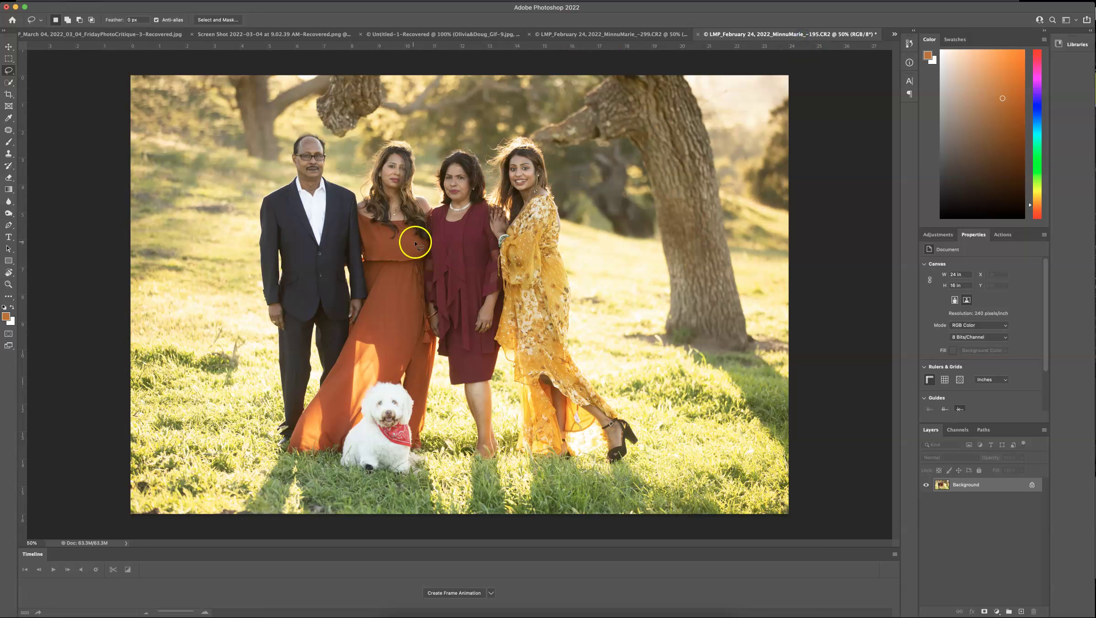
{"action": "key", "text": "super+v"}
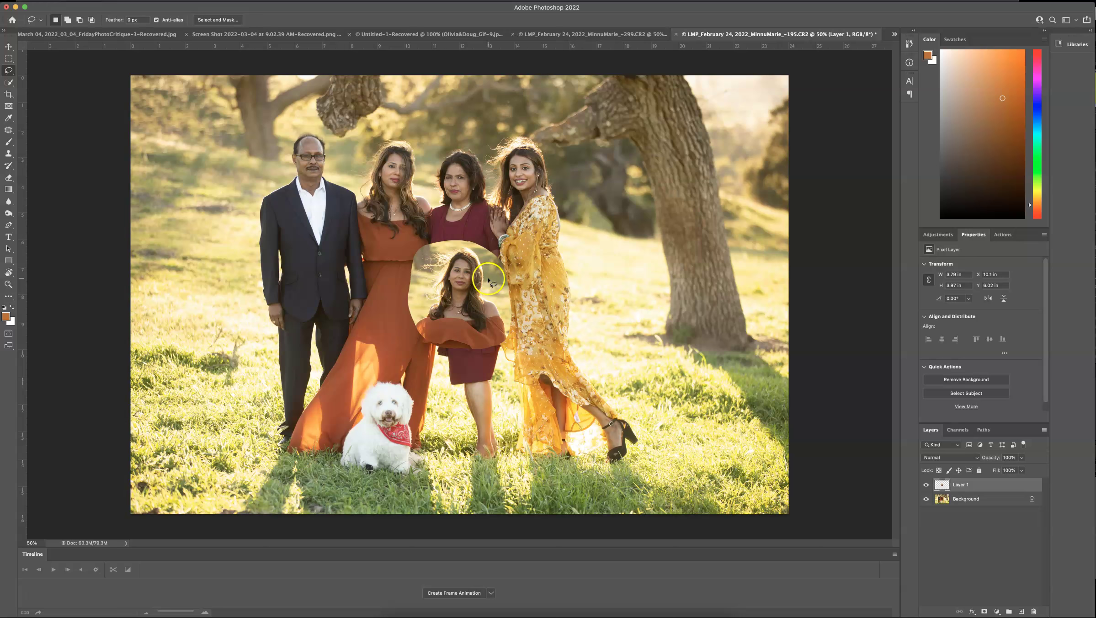
Enlarge the pasted head and shoulders and position them over the head of the woman in the orange dress
{"action": "key", "text": "super+t"}
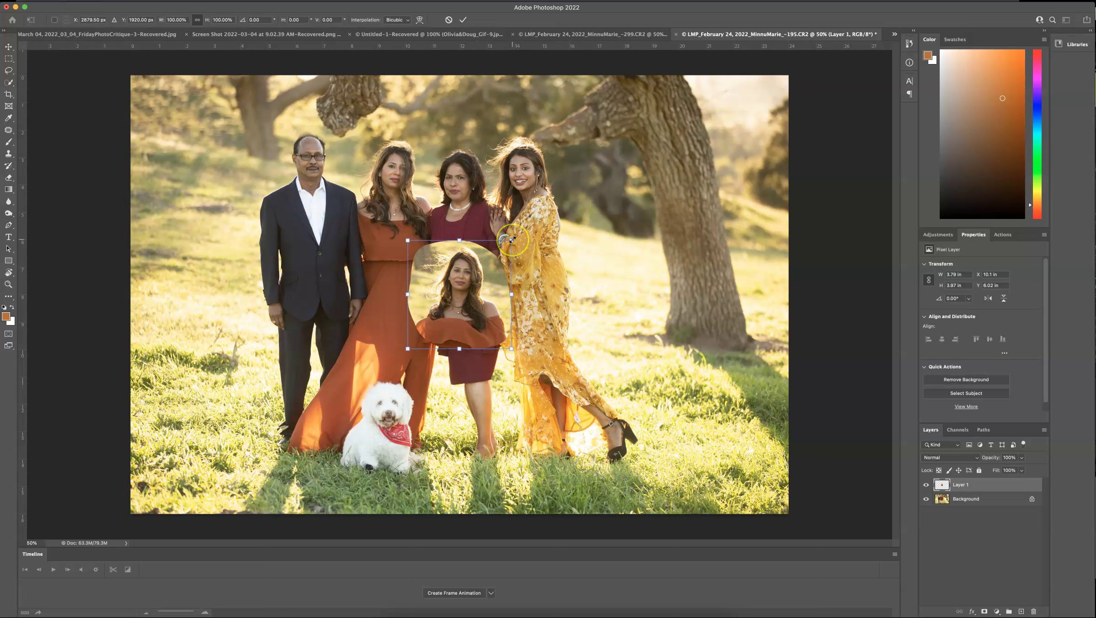
{"action": "mouse_move", "coordinate": [514, 239]}
{"action": "left_mouse_down"}
{"action": "mouse_move", "coordinate": [562, 188]}
{"action": "mouse_move", "coordinate": [516, 227]}
{"action": "left_mouse_up"}
{"action": "left_click_drag", "start_coordinate": [459, 277], "coordinate": [305, 195]}
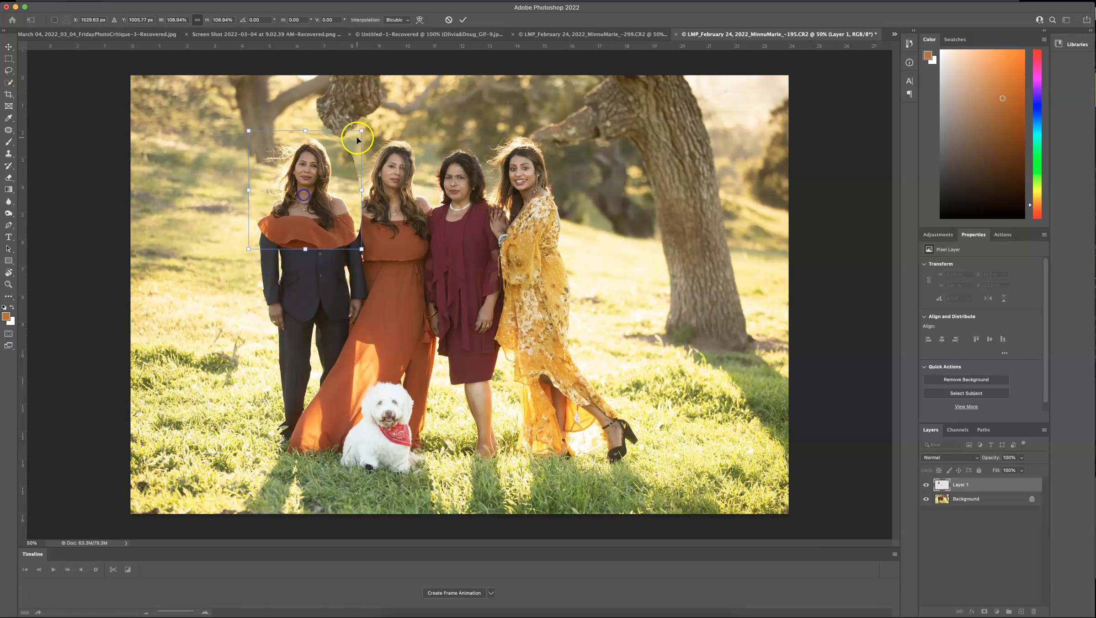
{"action": "left_click_drag", "start_coordinate": [361, 132], "coordinate": [367, 128]}
{"action": "left_click_drag", "start_coordinate": [322, 193], "coordinate": [402, 199]}
{"action": "key", "text": "Return"}
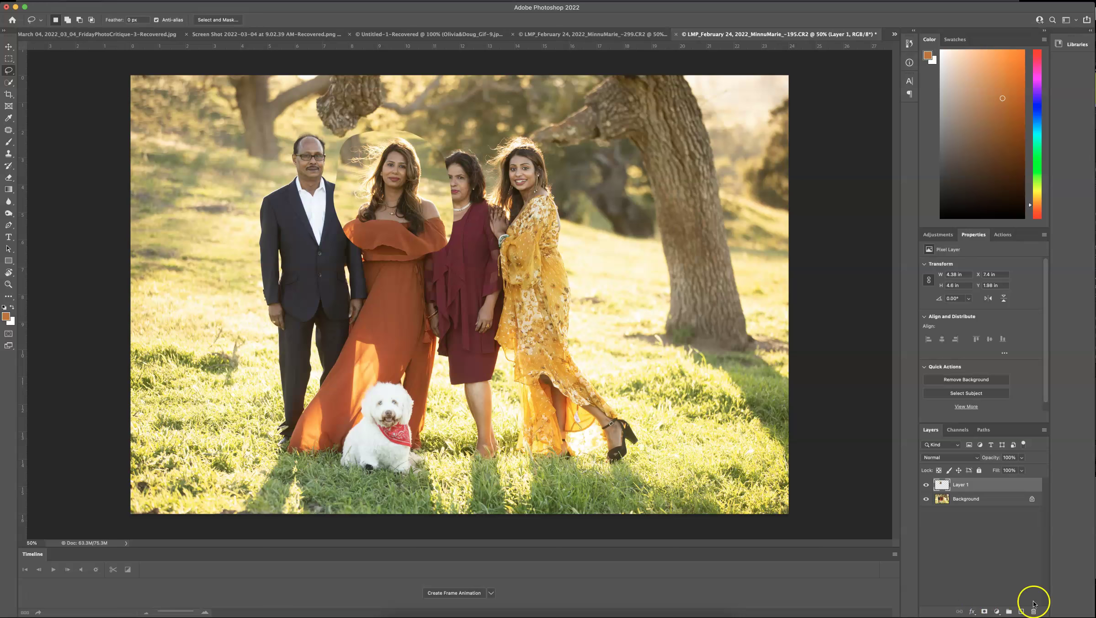
Add a layer mask to Layer 1 and prepare a black brush at 100% opacity for painting on it
{"action": "left_click", "coordinate": [984, 611]}
{"action": "left_click", "coordinate": [966, 486]}
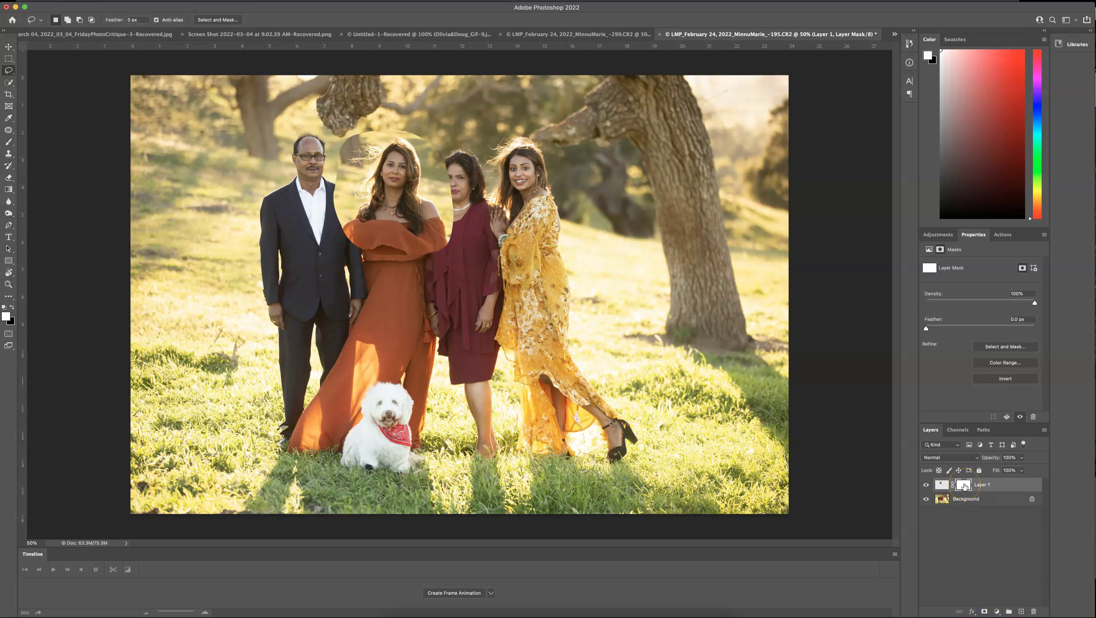
{"action": "key", "text": "b"}
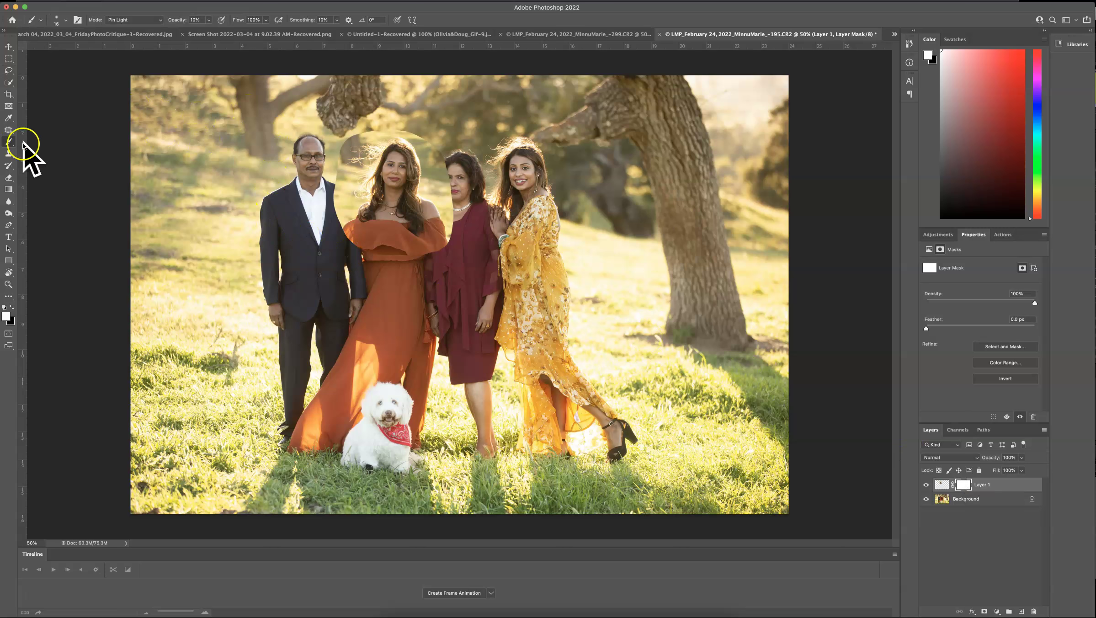
{"action": "left_click_drag", "start_coordinate": [412, 184], "coordinate": [438, 173]}
{"action": "left_click_drag", "start_coordinate": [428, 93], "coordinate": [436, 214]}
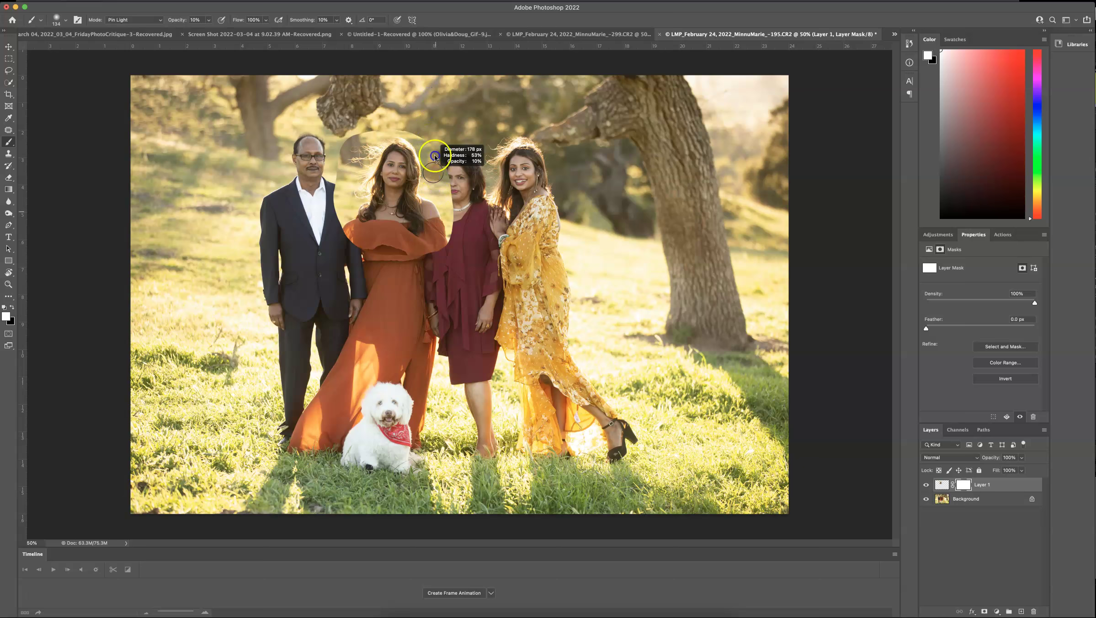
{"action": "left_click_drag", "start_coordinate": [434, 157], "coordinate": [437, 146]}
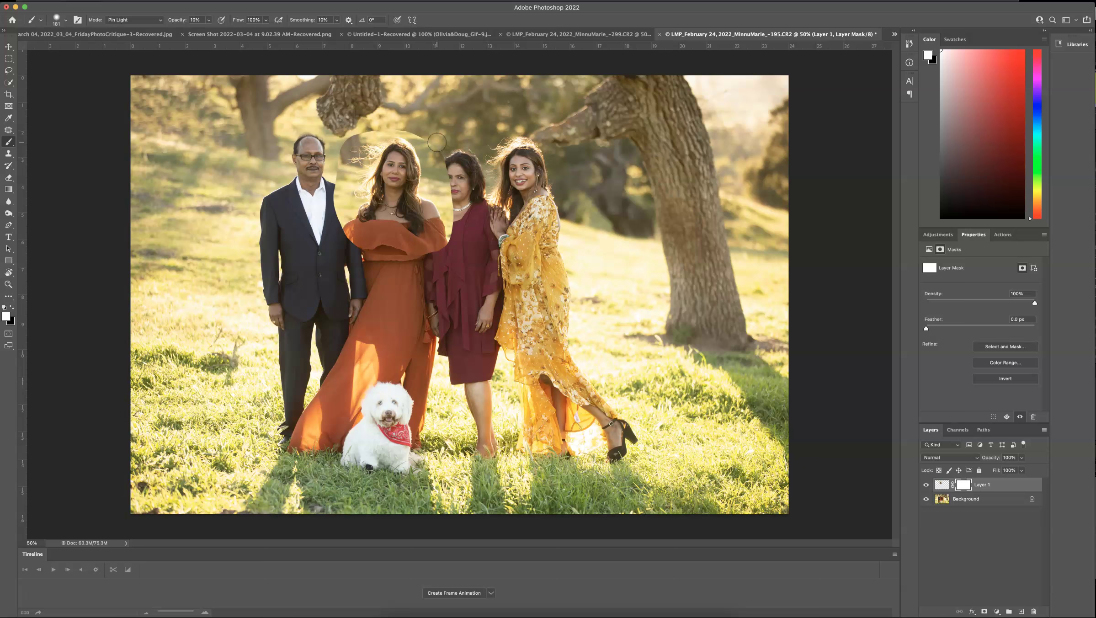
{"action": "mouse_move", "coordinate": [428, 179]}
{"action": "left_mouse_down"}
{"action": "mouse_move", "coordinate": [430, 132]}
{"action": "mouse_move", "coordinate": [437, 153]}
{"action": "mouse_move", "coordinate": [415, 151]}
{"action": "left_mouse_up"}
{"action": "key", "text": "x"}
{"action": "left_click", "coordinate": [436, 154]}
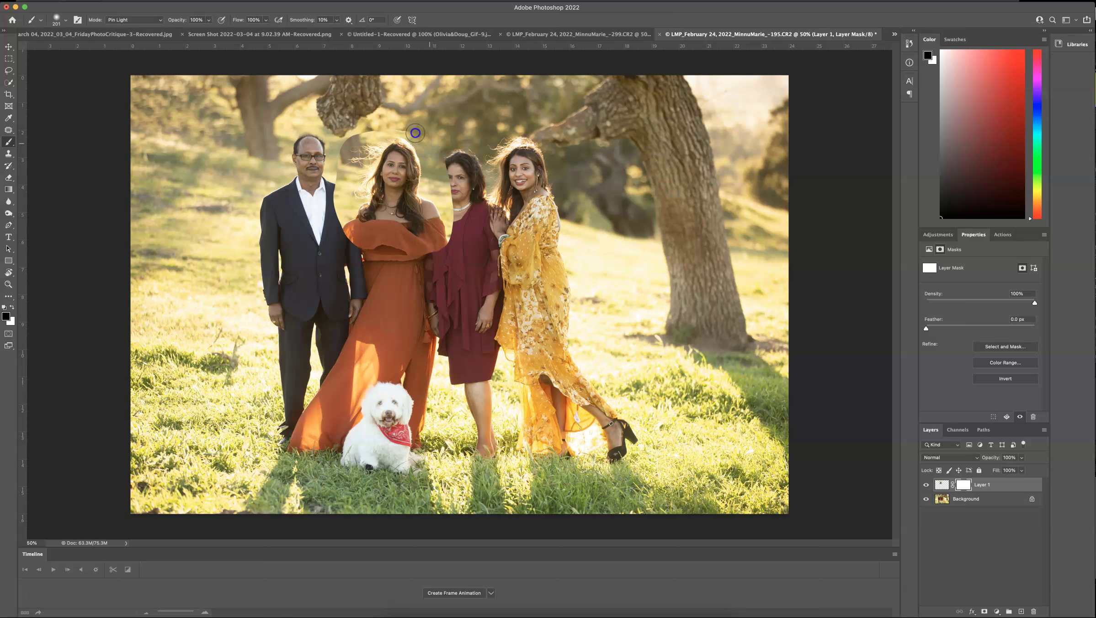
Paint black on Layer 1's mask to hide the pasted background around the woman's hair and beside the man
{"action": "left_click_drag", "start_coordinate": [424, 139], "coordinate": [414, 138]}
{"action": "left_click_drag", "start_coordinate": [417, 136], "coordinate": [412, 132]}
{"action": "mouse_move", "coordinate": [369, 134]}
{"action": "left_mouse_down"}
{"action": "mouse_move", "coordinate": [337, 183]}
{"action": "mouse_move", "coordinate": [387, 134]}
{"action": "left_mouse_up"}
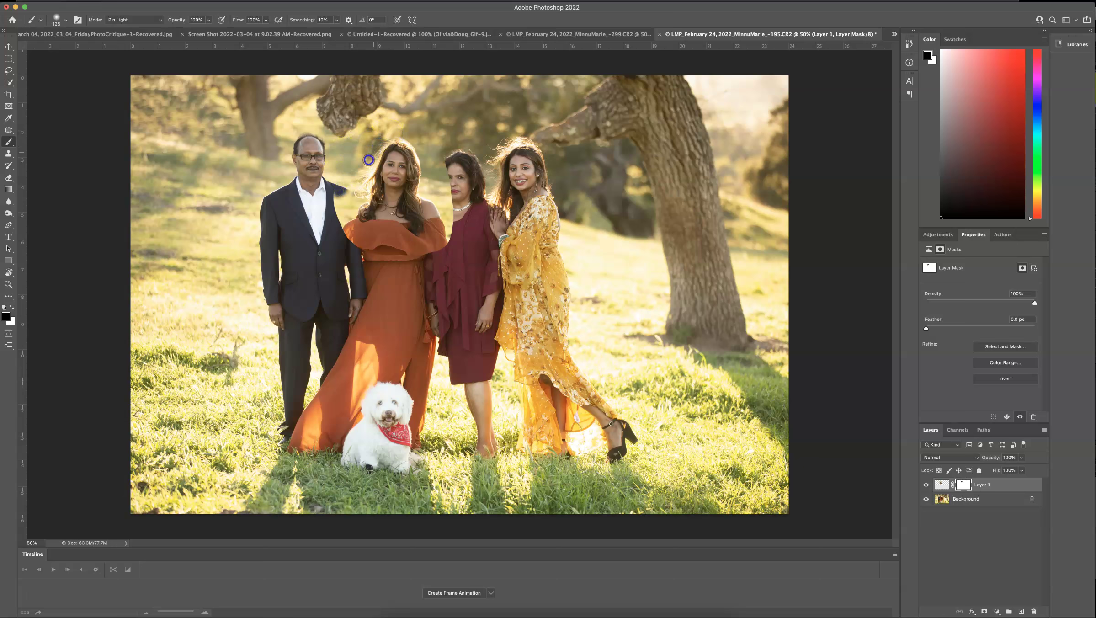
{"action": "mouse_move", "coordinate": [353, 161]}
{"action": "left_mouse_down"}
{"action": "mouse_move", "coordinate": [348, 188]}
{"action": "mouse_move", "coordinate": [360, 171]}
{"action": "mouse_move", "coordinate": [344, 227]}
{"action": "mouse_move", "coordinate": [335, 187]}
{"action": "left_mouse_up"}
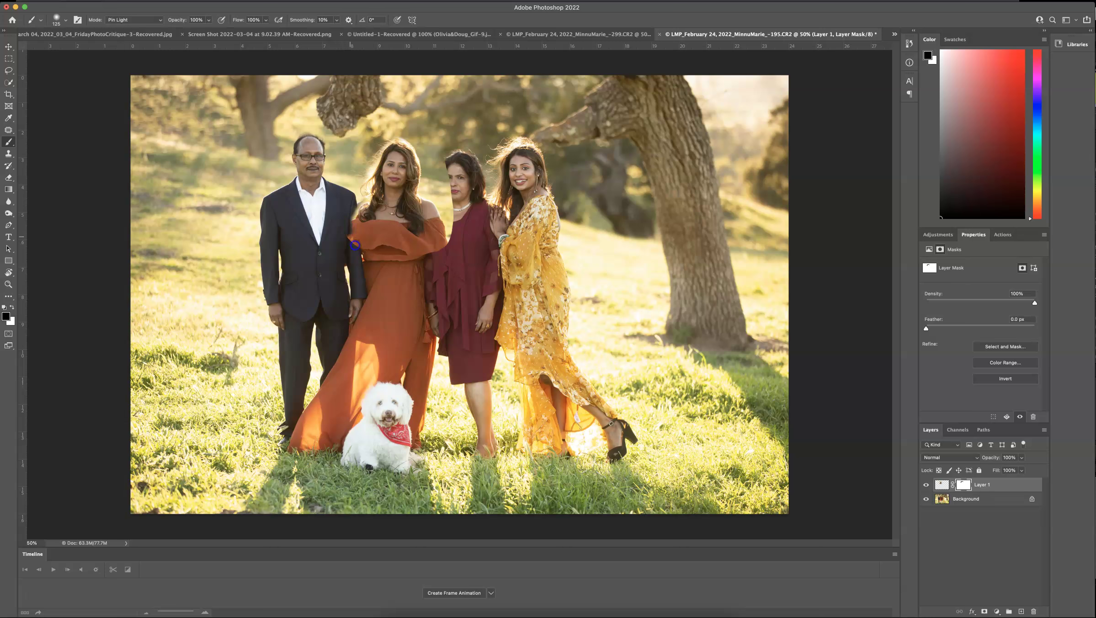
Mask out the pasted ruffle along the man's side and dress front, and the background at the crown of the hair
{"action": "left_click_drag", "start_coordinate": [380, 238], "coordinate": [386, 224]}
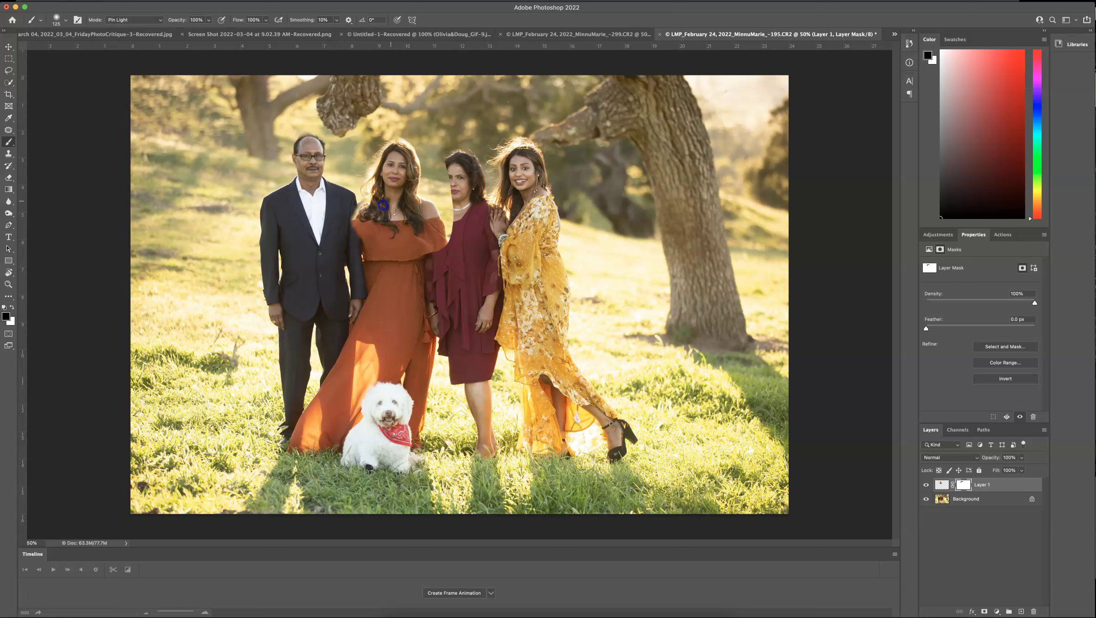
{"action": "left_click_drag", "start_coordinate": [415, 229], "coordinate": [424, 222]}
{"action": "left_click_drag", "start_coordinate": [387, 149], "coordinate": [374, 150]}
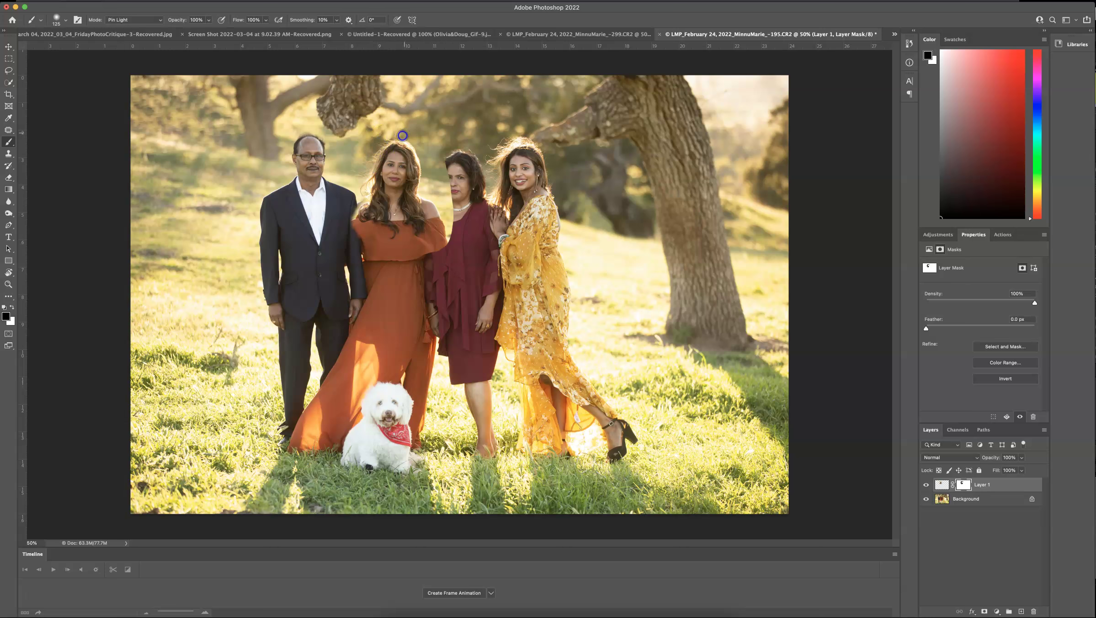
Mask the pasted sleeve and neckline to uncover the woman in maroon and the original orange dress top
{"action": "mouse_move", "coordinate": [438, 172]}
{"action": "left_mouse_down"}
{"action": "mouse_move", "coordinate": [454, 242]}
{"action": "mouse_move", "coordinate": [452, 231]}
{"action": "mouse_move", "coordinate": [431, 264]}
{"action": "mouse_move", "coordinate": [439, 216]}
{"action": "left_mouse_up"}
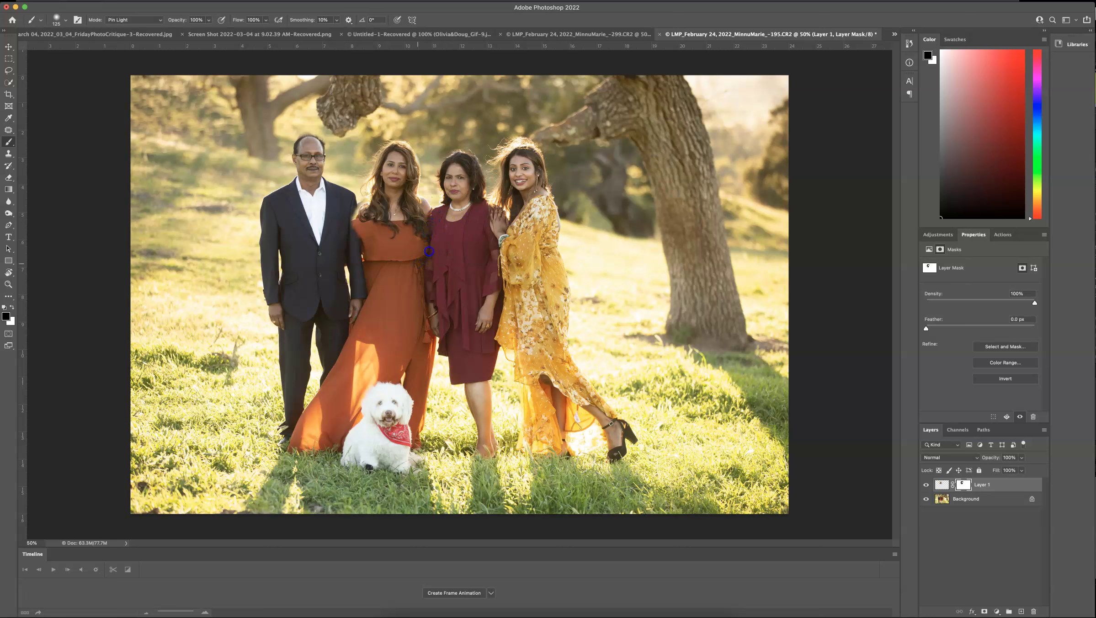
{"action": "mouse_move", "coordinate": [377, 262]}
{"action": "left_mouse_down"}
{"action": "mouse_move", "coordinate": [396, 261]}
{"action": "mouse_move", "coordinate": [394, 252]}
{"action": "left_mouse_up"}
{"action": "mouse_move", "coordinate": [367, 189]}
{"action": "left_mouse_down"}
{"action": "mouse_move", "coordinate": [390, 173]}
{"action": "mouse_move", "coordinate": [364, 240]}
{"action": "mouse_move", "coordinate": [368, 183]}
{"action": "mouse_move", "coordinate": [411, 192]}
{"action": "left_mouse_up"}
{"action": "left_click_drag", "start_coordinate": [357, 228], "coordinate": [384, 213]}
{"action": "mouse_move", "coordinate": [485, 247]}
{"action": "left_mouse_down"}
{"action": "mouse_move", "coordinate": [553, 248]}
{"action": "mouse_move", "coordinate": [531, 236]}
{"action": "mouse_move", "coordinate": [535, 251]}
{"action": "mouse_move", "coordinate": [513, 252]}
{"action": "left_mouse_up"}
Refine the mask close up along the shoulders, hair ends and neckline of the woman in orange
{"action": "scroll", "coordinate": [444, 242], "scroll_direction": "down", "scroll_amount": 2}
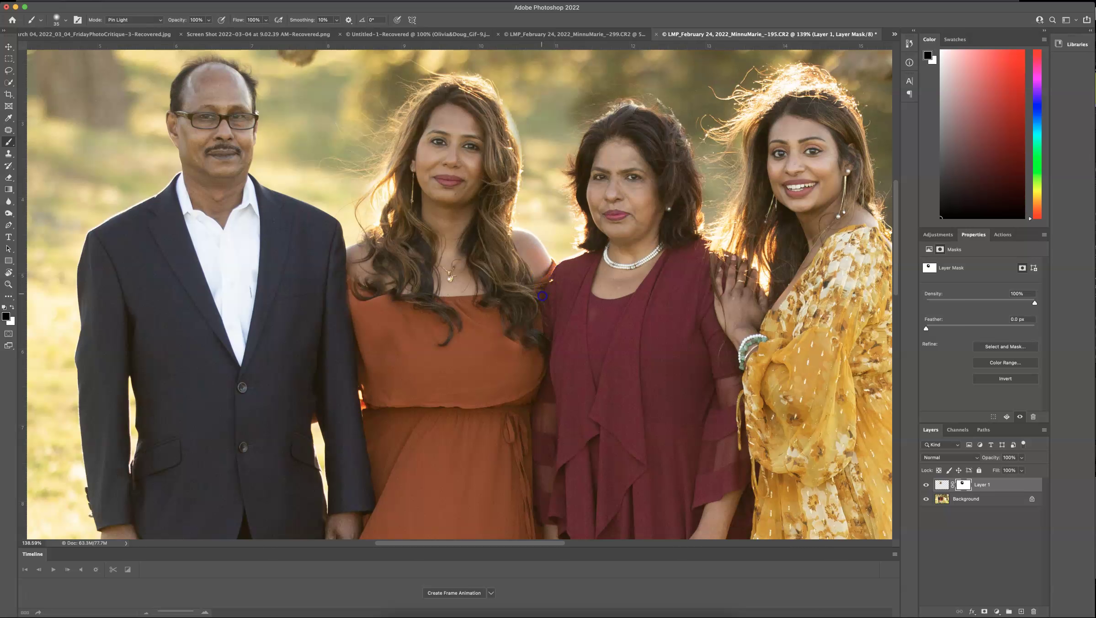
{"action": "left_click_drag", "start_coordinate": [560, 301], "coordinate": [416, 366]}
{"action": "left_click", "coordinate": [389, 351]}
{"action": "left_click", "coordinate": [378, 346]}
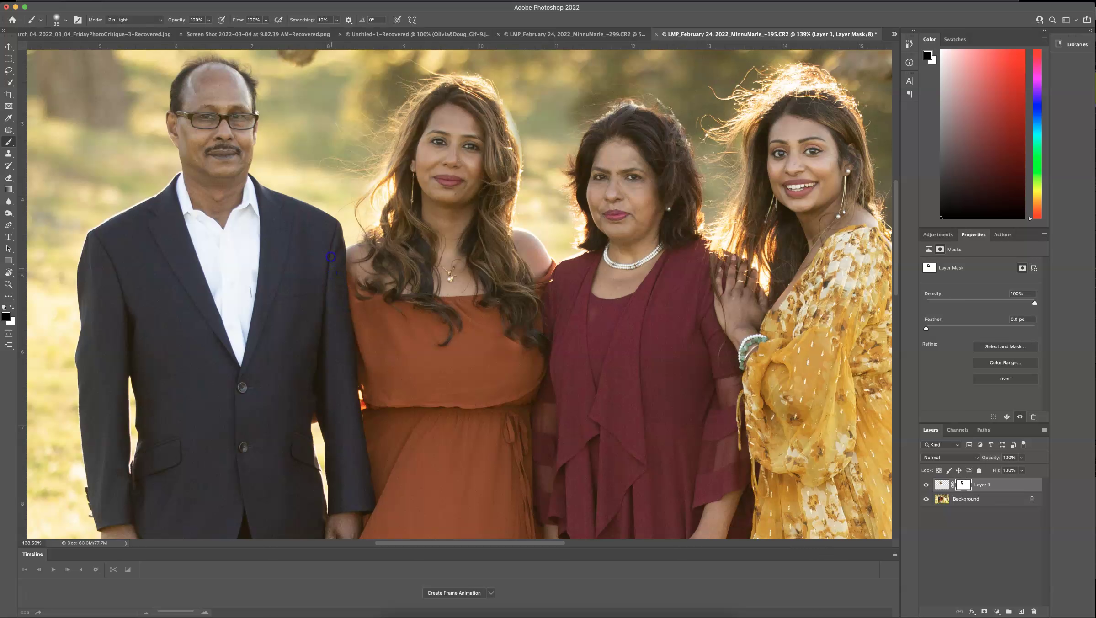
{"action": "left_click_drag", "start_coordinate": [356, 273], "coordinate": [359, 273]}
{"action": "left_click", "coordinate": [364, 273]}
{"action": "left_click_drag", "start_coordinate": [529, 354], "coordinate": [505, 333]}
Compare the family photo with Layer 1 hidden and shown to examine how the swapped head blends in
{"action": "scroll", "coordinate": [526, 334], "scroll_direction": "down", "scroll_amount": 5}
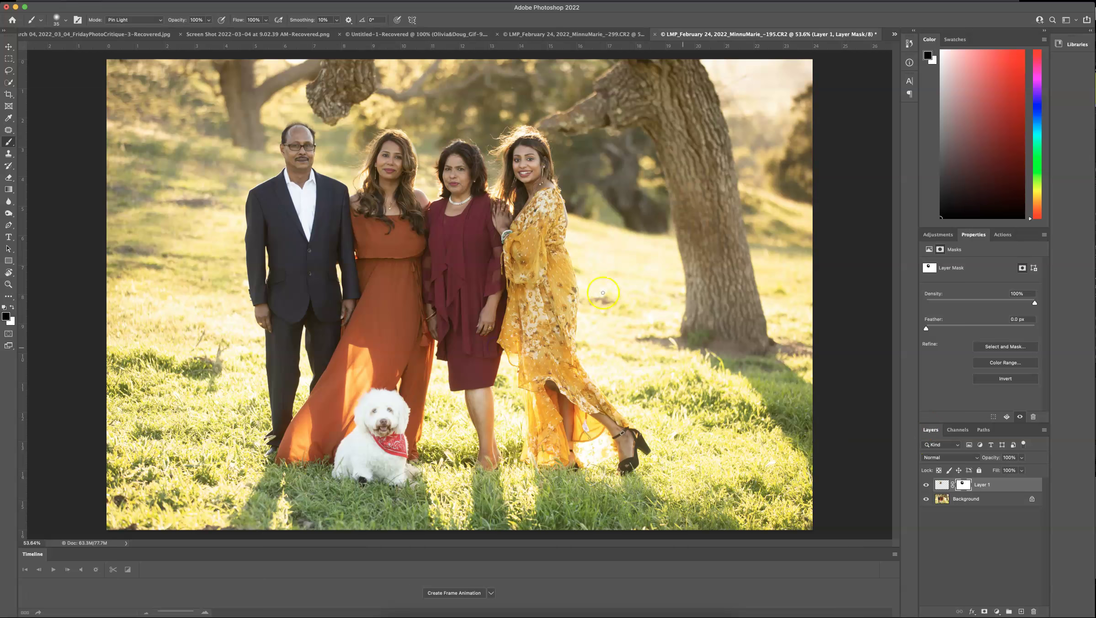
{"action": "left_click_drag", "start_coordinate": [437, 201], "coordinate": [465, 212]}
{"action": "left_click", "coordinate": [925, 485]}
{"action": "left_click", "coordinate": [927, 485]}
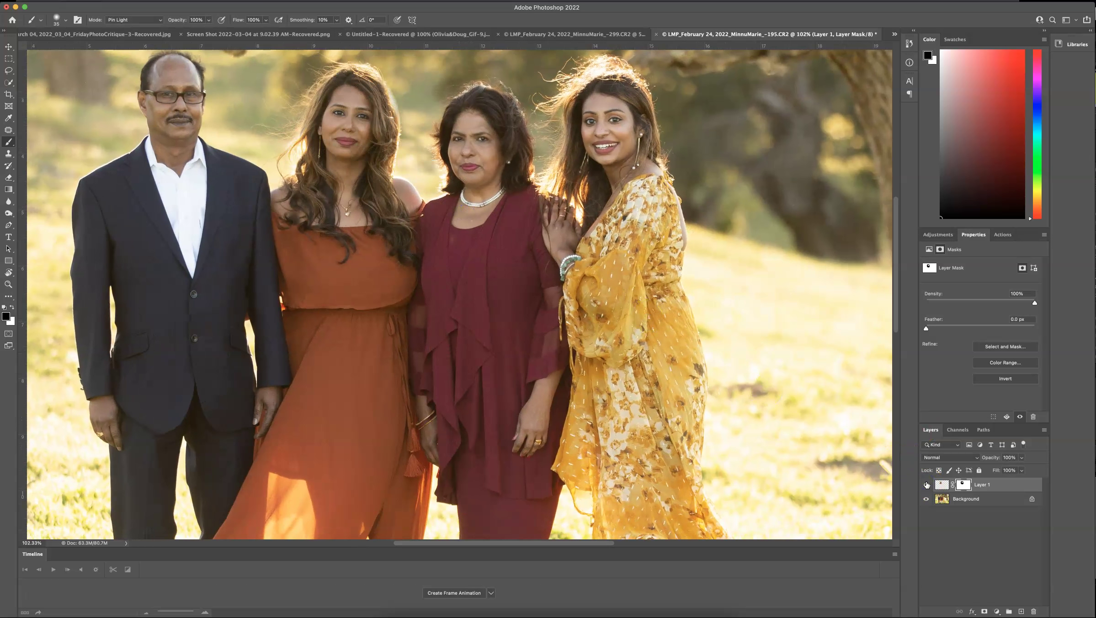
{"action": "mouse_move", "coordinate": [451, 237]}
{"action": "left_mouse_down"}
{"action": "mouse_move", "coordinate": [462, 245]}
{"action": "mouse_move", "coordinate": [428, 250]}
{"action": "left_mouse_up"}
{"action": "left_click", "coordinate": [926, 484]}
{"action": "left_click", "coordinate": [926, 484]}
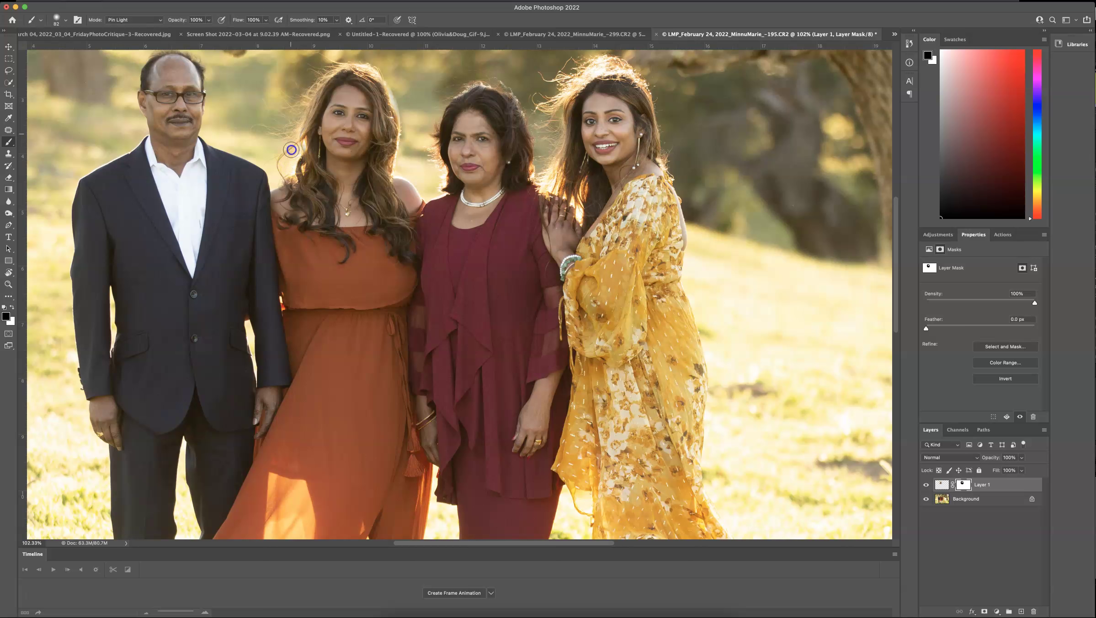
{"action": "left_click", "coordinate": [926, 485]}
{"action": "left_click", "coordinate": [926, 485]}
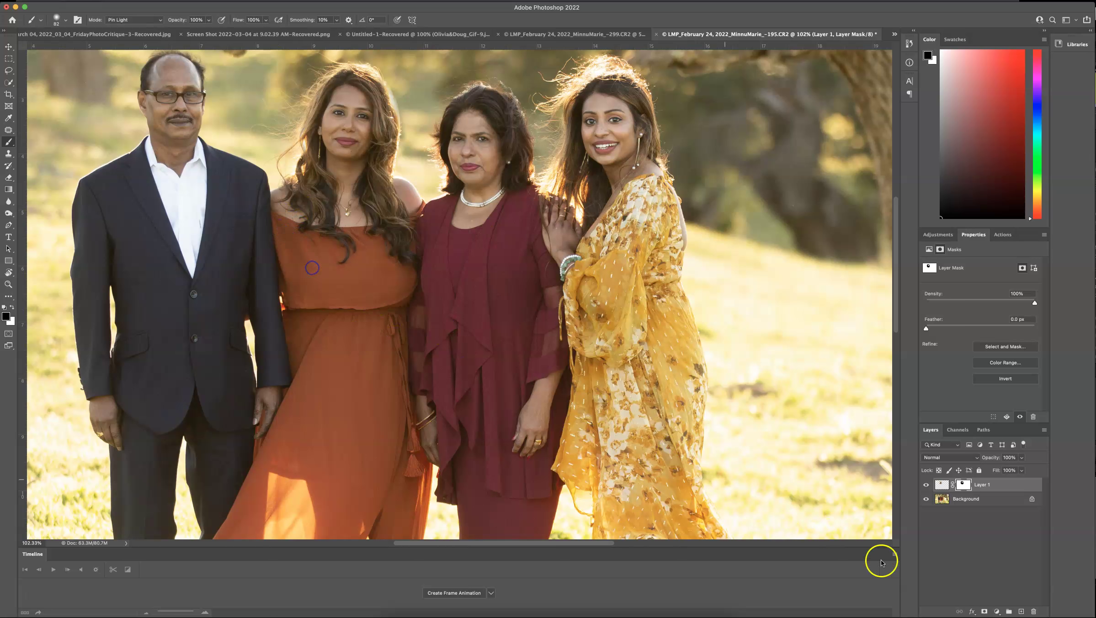
{"action": "left_click", "coordinate": [926, 485]}
{"action": "left_click", "coordinate": [926, 485]}
{"action": "left_click", "coordinate": [944, 486]}
{"action": "left_click", "coordinate": [926, 485]}
{"action": "left_click", "coordinate": [926, 486]}
Stamp all visible layers into a new top layer for Clone Stamp retouching of the yellow-dressed woman's hair
{"action": "left_click_drag", "start_coordinate": [542, 215], "coordinate": [527, 220]}
{"action": "scroll", "coordinate": [527, 220], "scroll_direction": "down", "scroll_amount": 1}
{"action": "scroll", "coordinate": [562, 171], "scroll_direction": "up", "scroll_amount": 5}
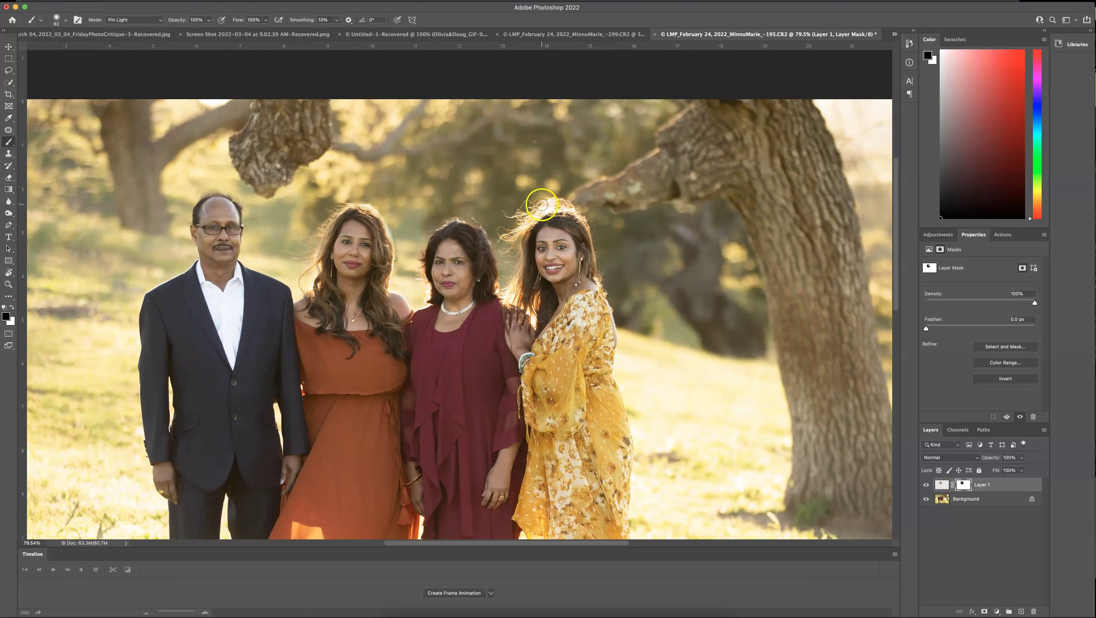
{"action": "scroll", "coordinate": [541, 205], "scroll_direction": "up", "scroll_amount": 6}
{"action": "left_click", "coordinate": [661, 251]}
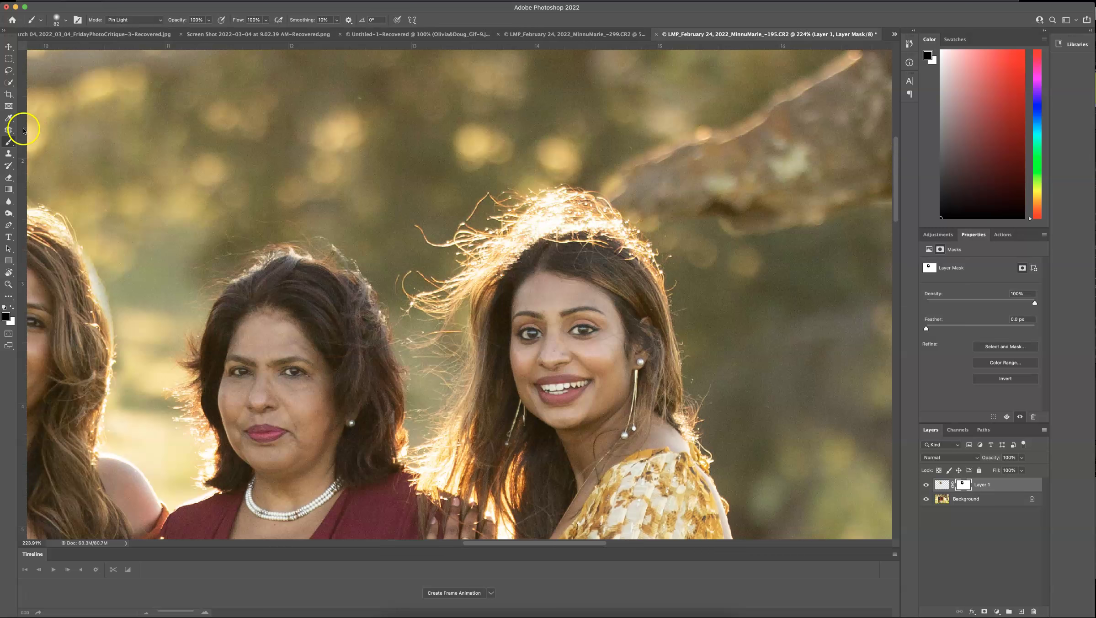
{"action": "left_click", "coordinate": [12, 157]}
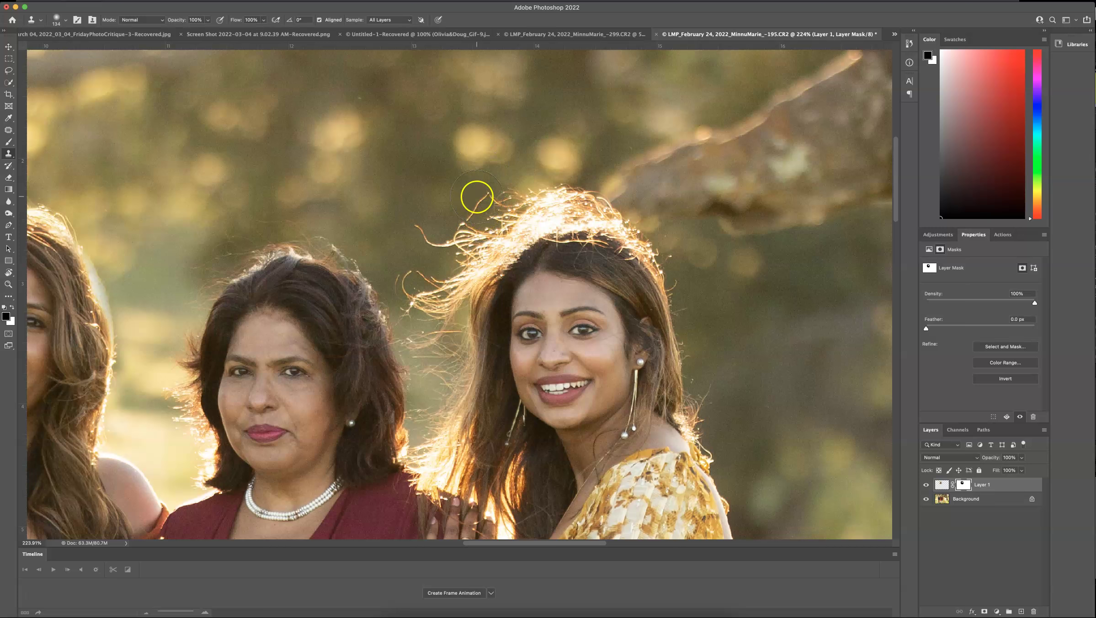
{"action": "left_click_drag", "start_coordinate": [476, 197], "coordinate": [424, 204]}
{"action": "key", "text": "super+alt+shift+e"}
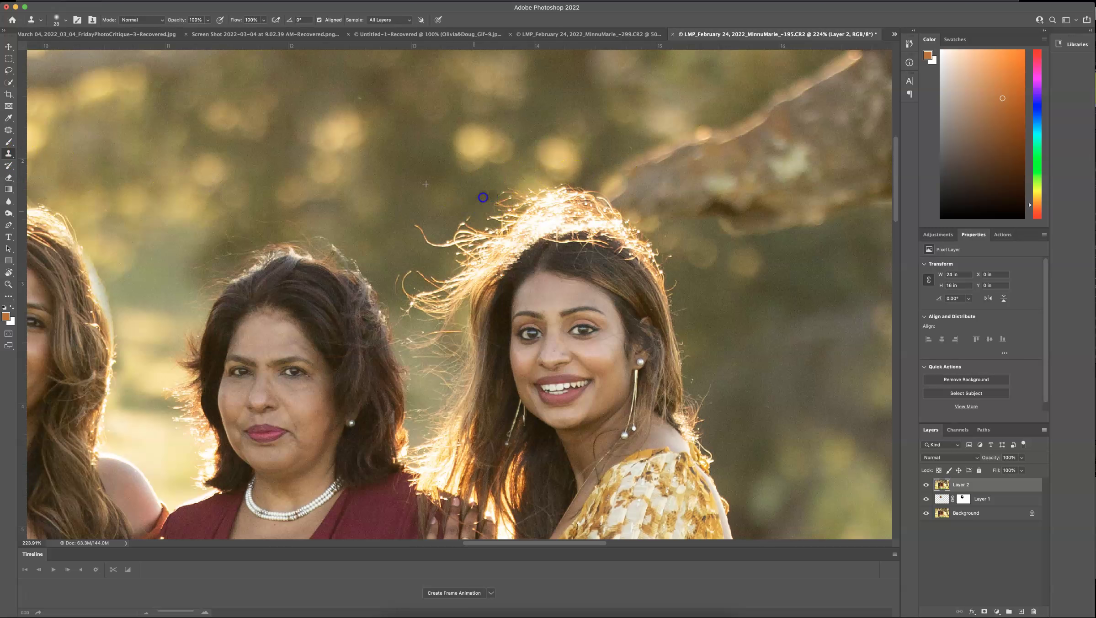
Clone background over the long flyaway hairs extending to the left of the yellow-dressed woman's head
{"action": "left_click", "coordinate": [479, 201]}
{"action": "mouse_move", "coordinate": [453, 226]}
{"action": "left_mouse_down"}
{"action": "mouse_move", "coordinate": [450, 245]}
{"action": "mouse_move", "coordinate": [424, 242]}
{"action": "left_mouse_up"}
{"action": "left_click", "coordinate": [448, 242]}
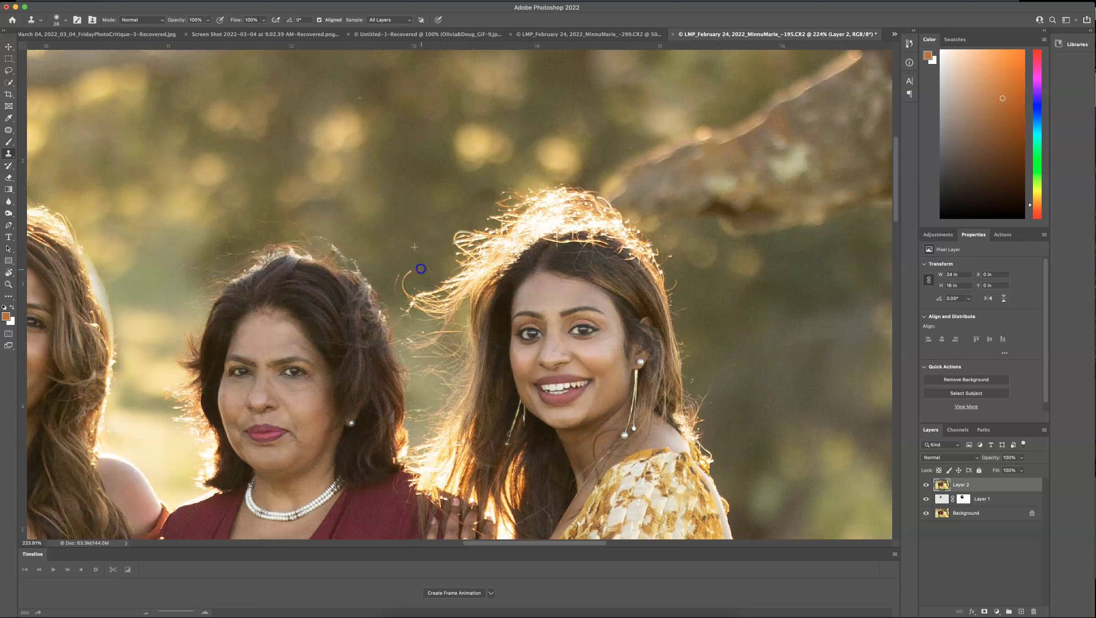
{"action": "left_click_drag", "start_coordinate": [426, 270], "coordinate": [405, 283]}
{"action": "left_click", "coordinate": [412, 268], "text": "alt"}
{"action": "left_click_drag", "start_coordinate": [409, 295], "coordinate": [401, 294]}
Sample the nearby background and clone away the stray hairs at the upper left of the yellow-dressed woman's head
{"action": "left_click", "coordinate": [465, 184], "text": "alt"}
{"action": "left_click", "coordinate": [518, 195]}
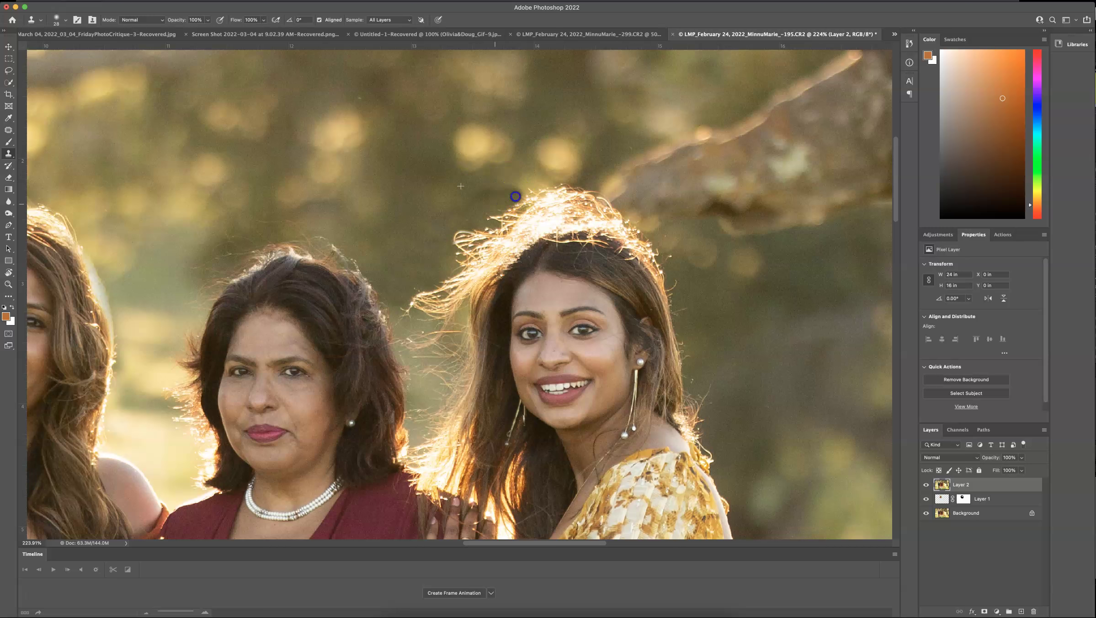
{"action": "left_click_drag", "start_coordinate": [488, 193], "coordinate": [526, 170]}
{"action": "left_click", "coordinate": [526, 168]}
{"action": "left_click", "coordinate": [517, 184]}
{"action": "left_click", "coordinate": [499, 180]}
{"action": "left_click", "coordinate": [488, 184]}
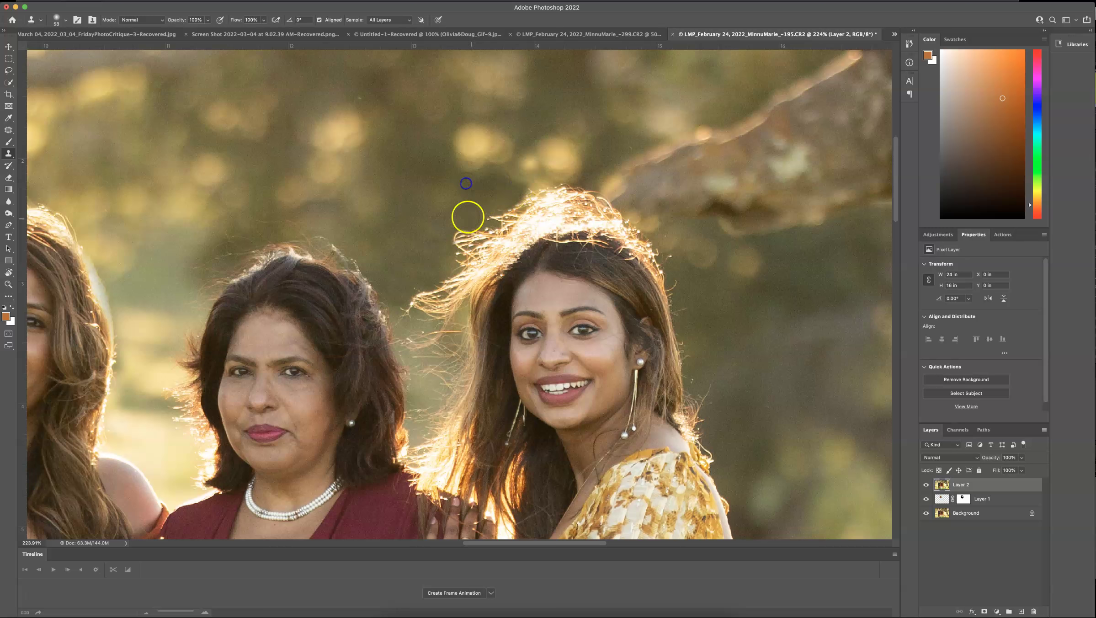
{"action": "left_click_drag", "start_coordinate": [483, 207], "coordinate": [466, 210]}
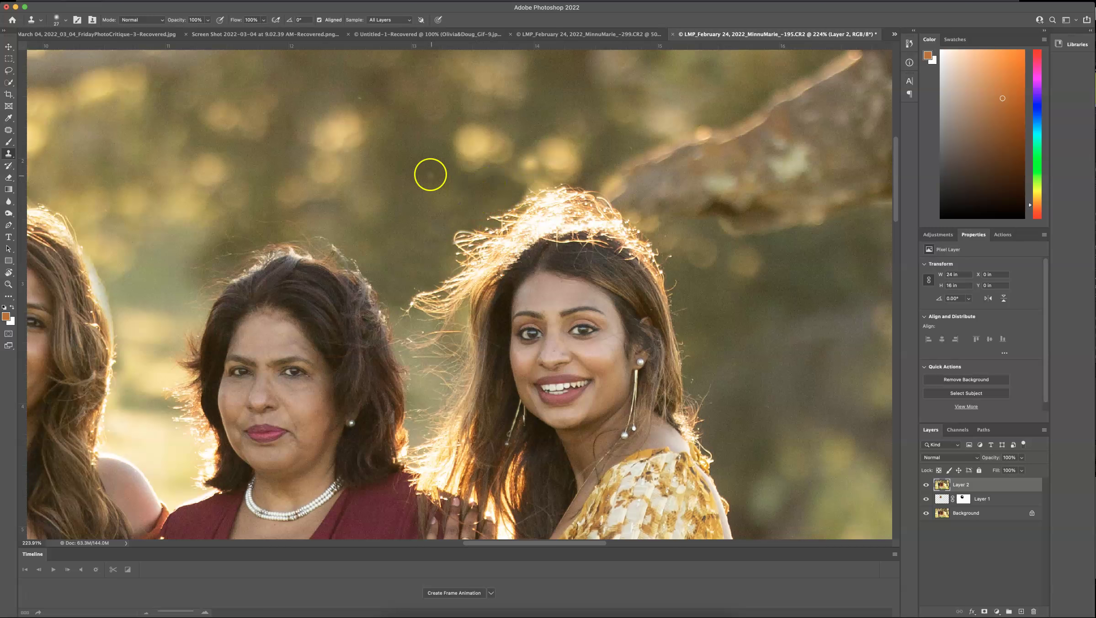
Smooth the left outline of the yellow-dressed woman's crown by cloning background over the remaining frizzy hairs
{"action": "left_click_drag", "start_coordinate": [420, 132], "coordinate": [428, 133]}
{"action": "left_click", "coordinate": [516, 187]}
{"action": "left_click", "coordinate": [541, 186]}
{"action": "left_click", "coordinate": [516, 207]}
{"action": "mouse_move", "coordinate": [499, 209]}
{"action": "left_mouse_down"}
{"action": "mouse_move", "coordinate": [434, 193]}
{"action": "mouse_move", "coordinate": [477, 237]}
{"action": "left_mouse_up"}
{"action": "left_click", "coordinate": [434, 202], "text": "alt"}
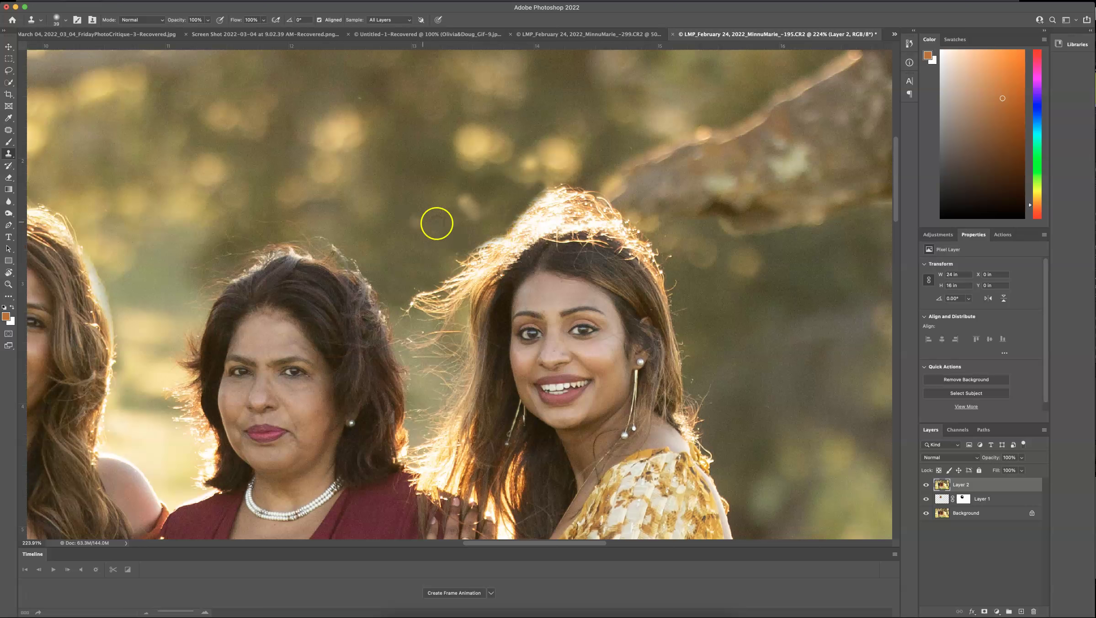
{"action": "left_click_drag", "start_coordinate": [558, 83], "coordinate": [573, 83], "text": "ctrl+alt"}
{"action": "mouse_move", "coordinate": [591, 193]}
{"action": "left_mouse_down"}
{"action": "mouse_move", "coordinate": [523, 211]}
{"action": "mouse_move", "coordinate": [541, 193]}
{"action": "mouse_move", "coordinate": [527, 200]}
{"action": "mouse_move", "coordinate": [433, 255]}
{"action": "left_mouse_up"}
{"action": "mouse_move", "coordinate": [552, 240]}
{"action": "left_mouse_down", "text": "super"}
{"action": "mouse_move", "coordinate": [497, 246]}
{"action": "mouse_move", "coordinate": [508, 248]}
{"action": "left_mouse_up", "text": "super"}
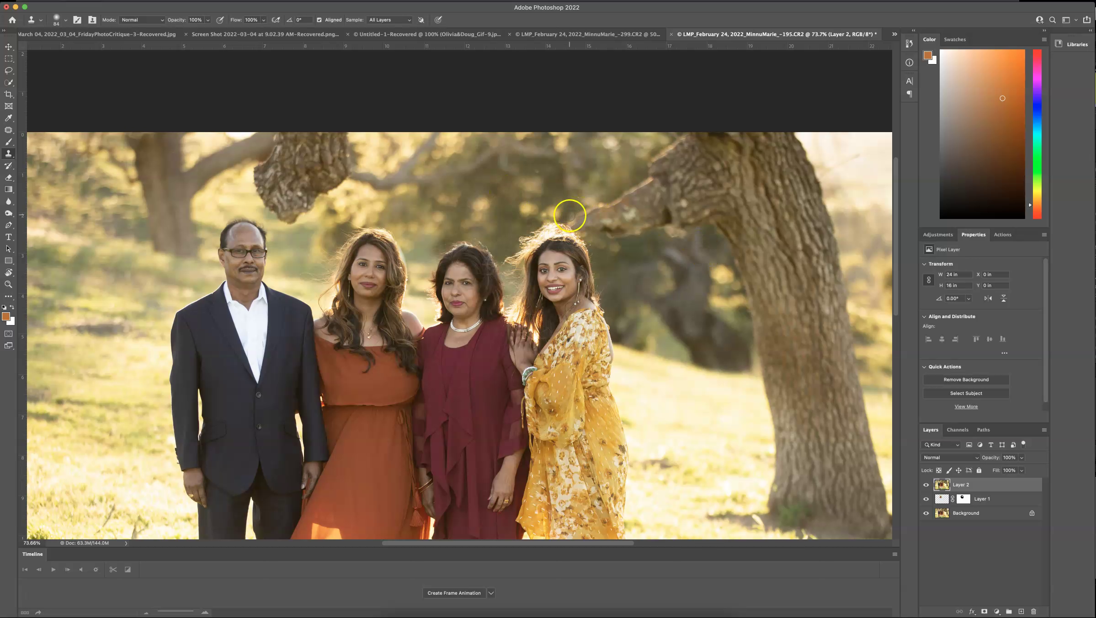
Clone out stray hairs around the head of the woman in orange and check the whole family photo
{"action": "mouse_move", "coordinate": [564, 238]}
{"action": "left_mouse_down"}
{"action": "mouse_move", "coordinate": [603, 251]}
{"action": "mouse_move", "coordinate": [592, 256]}
{"action": "left_mouse_up"}
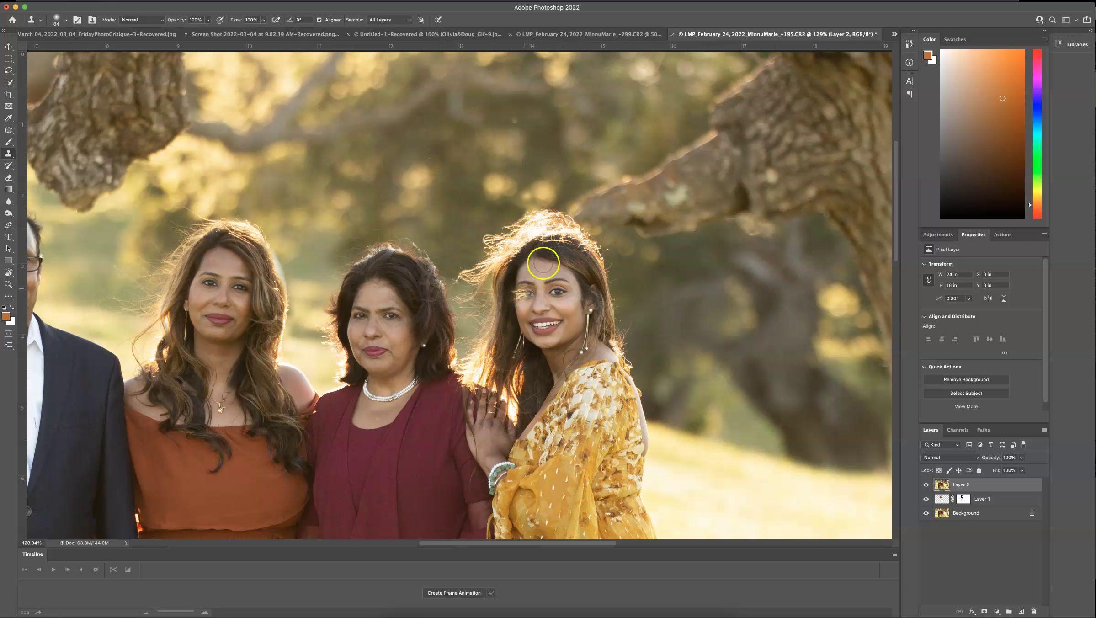
{"action": "mouse_move", "coordinate": [532, 204]}
{"action": "left_mouse_down"}
{"action": "mouse_move", "coordinate": [511, 206]}
{"action": "mouse_move", "coordinate": [535, 214]}
{"action": "mouse_move", "coordinate": [520, 214]}
{"action": "mouse_move", "coordinate": [529, 237]}
{"action": "left_mouse_up"}
{"action": "left_click_drag", "start_coordinate": [288, 215], "coordinate": [278, 217]}
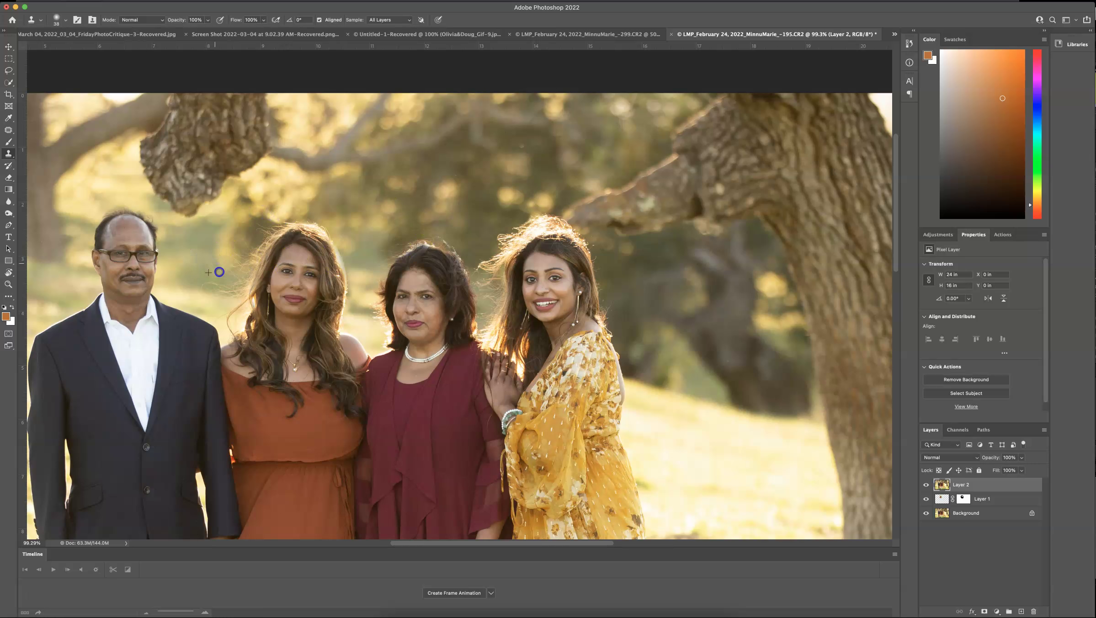
{"action": "left_click_drag", "start_coordinate": [508, 210], "coordinate": [473, 224]}
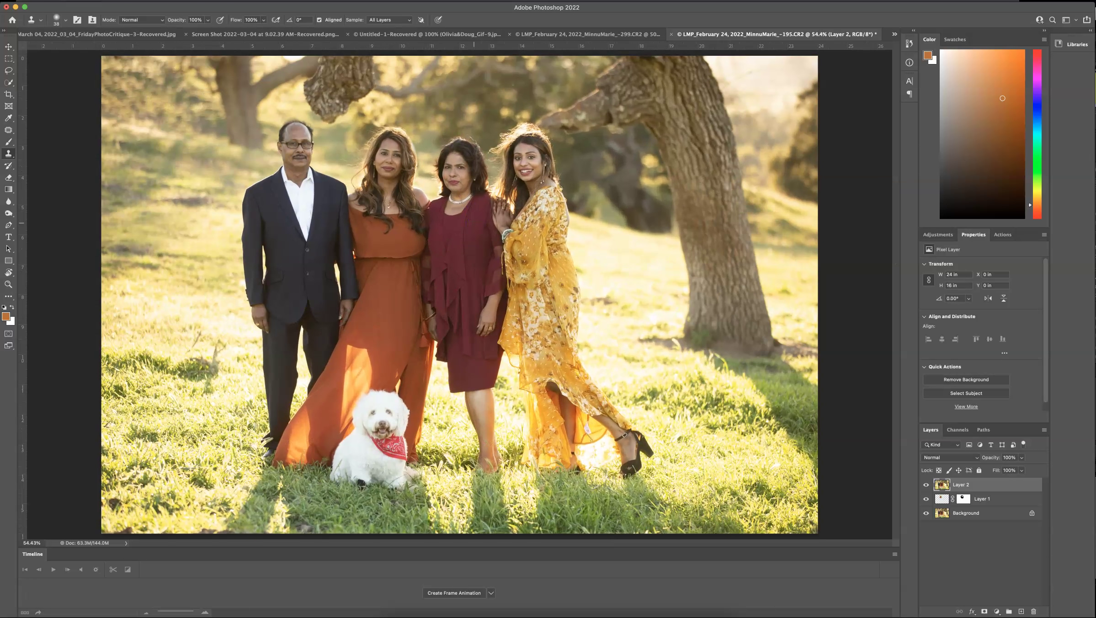